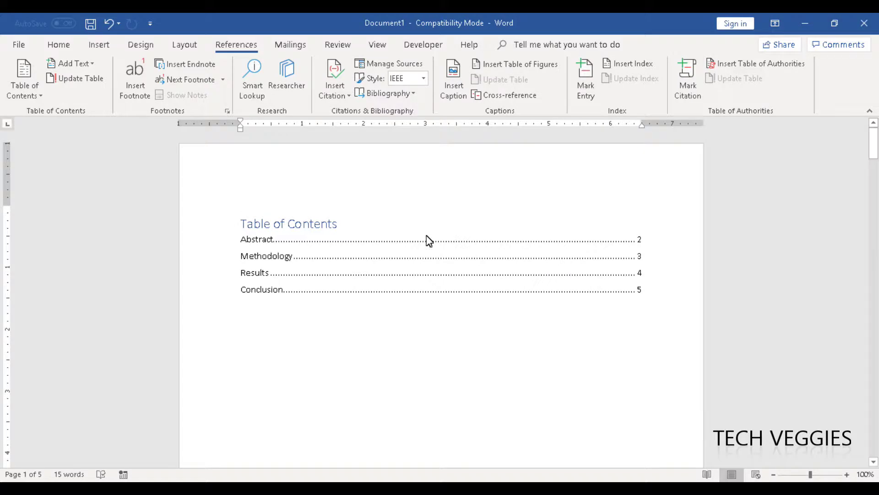
# Move down from the contents to the Results heading on page 4 and add a line beneath it
pyautogui.click(441, 316)
pyautogui.press('Down')
pyautogui.press('Down')
pyautogui.press('Down')
pyautogui.press('Down')
pyautogui.press('Down')
pyautogui.press('Down')
pyautogui.press('Down')
pyautogui.press('Down')
pyautogui.press('Down')
pyautogui.press('Down')
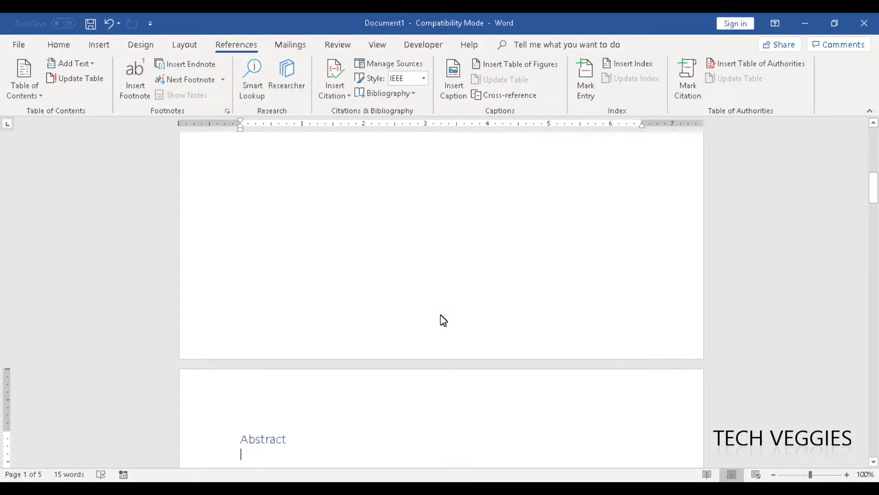
pyautogui.press('Down')
pyautogui.press('Down')
pyautogui.press('Down')
pyautogui.press('Down')
pyautogui.press('Down')
pyautogui.press('Down')
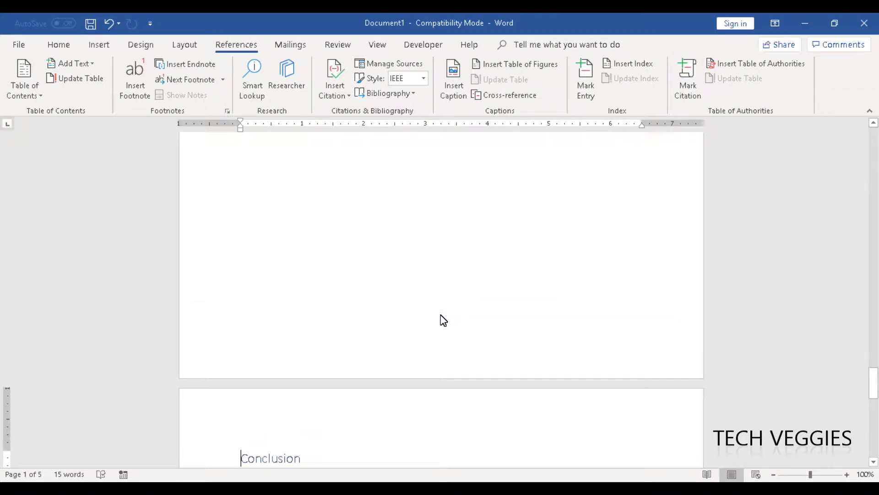
pyautogui.hotkey('ctrl', 'Return')
pyautogui.press('Down')
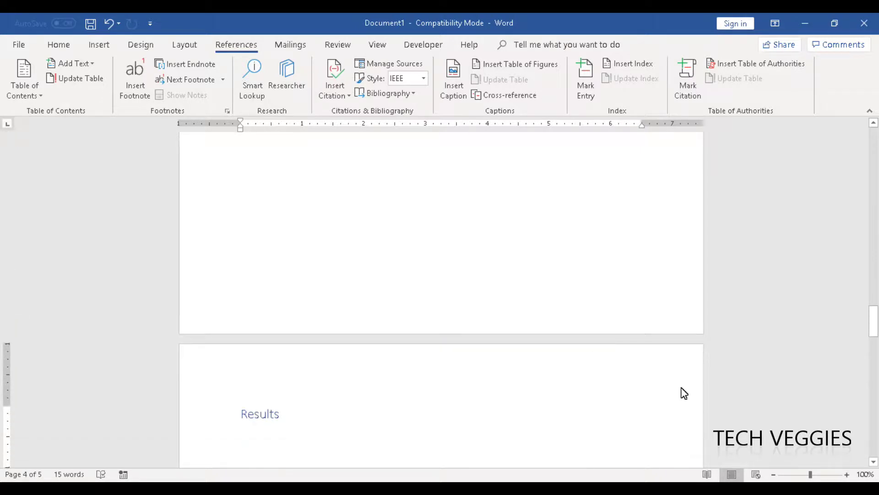
pyautogui.moveTo(875, 320); pyautogui.dragTo(875, 341)
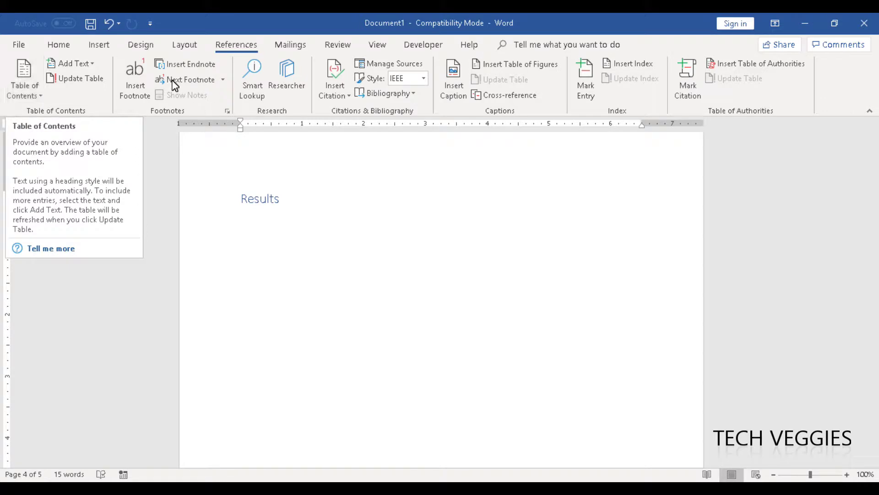
# Insert a 2×3 table (two columns, three rows) below the Results heading
pyautogui.click(103, 45)
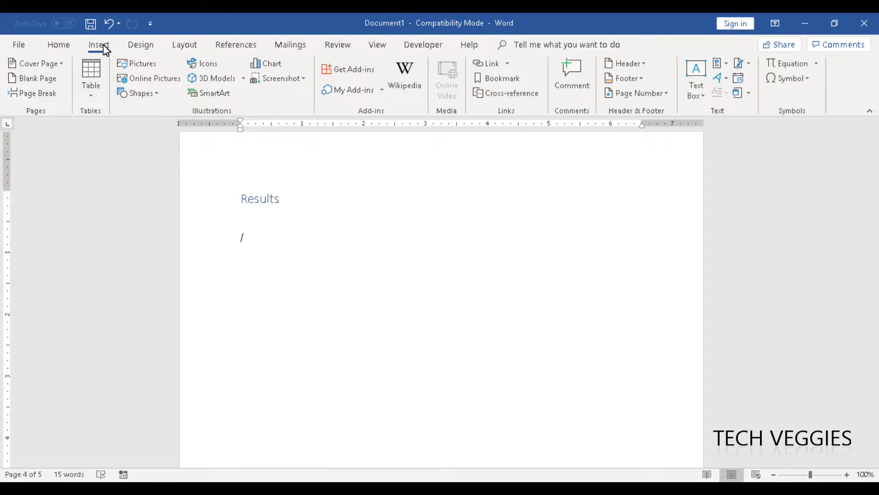
pyautogui.click(92, 95)
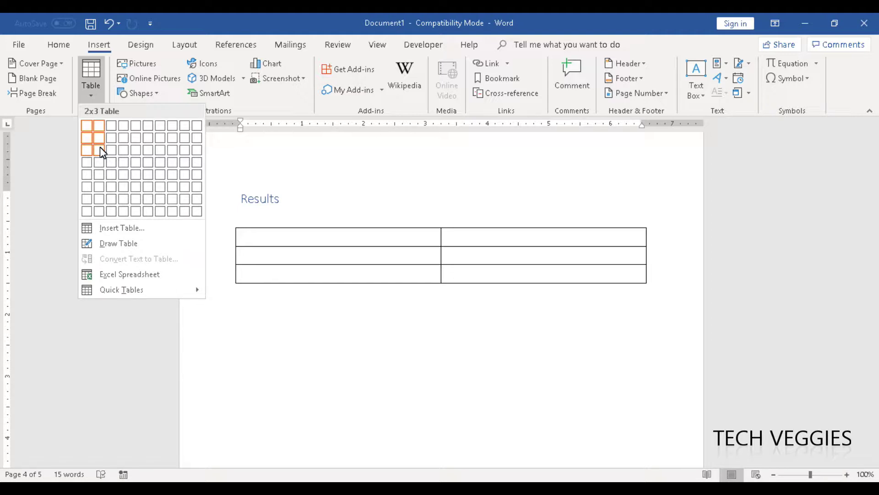
pyautogui.click(100, 149)
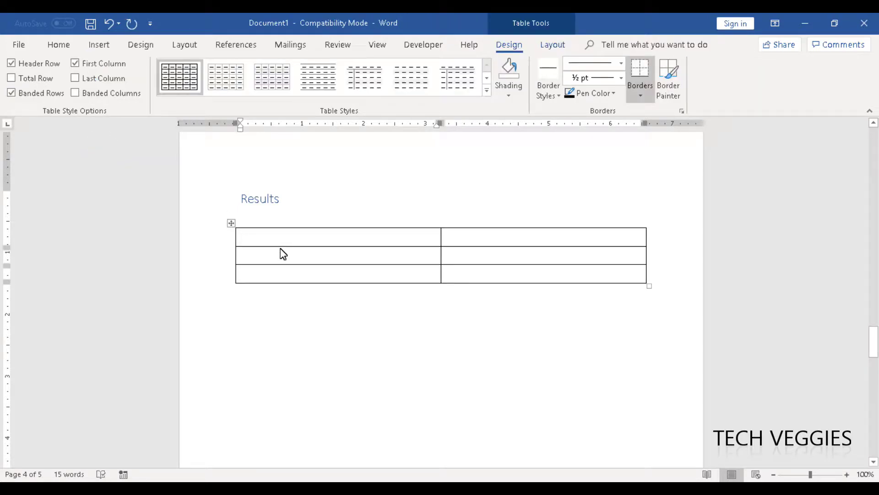
# Head the columns Item and Quantity in Normal style and add a blank line above the table
pyautogui.write('Item')
pyautogui.click(470, 244)
pyautogui.write('Qu')
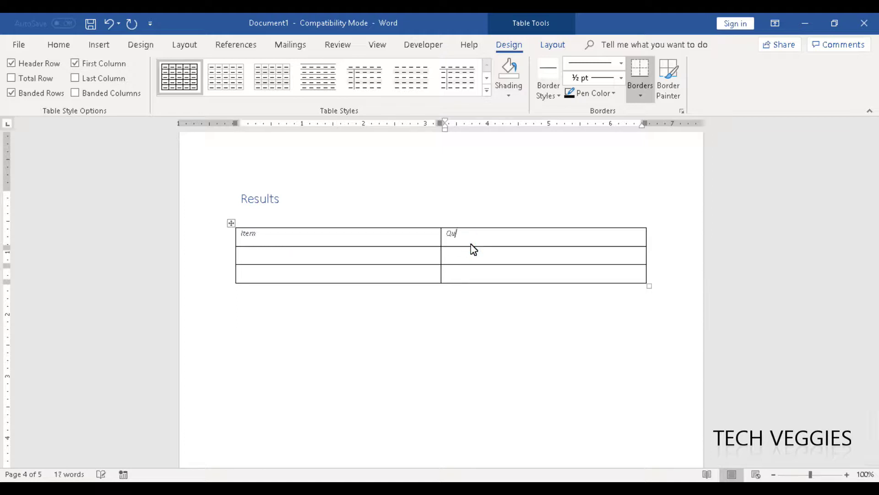
pyautogui.write('antity')
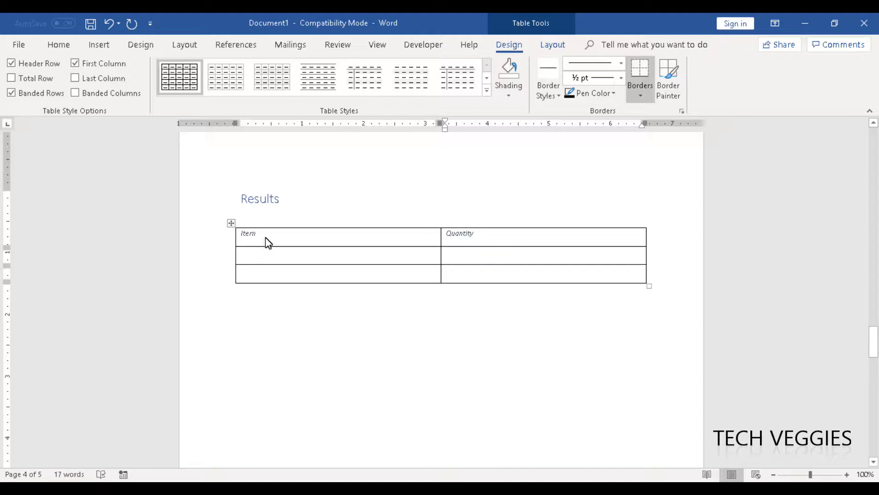
pyautogui.click(60, 51)
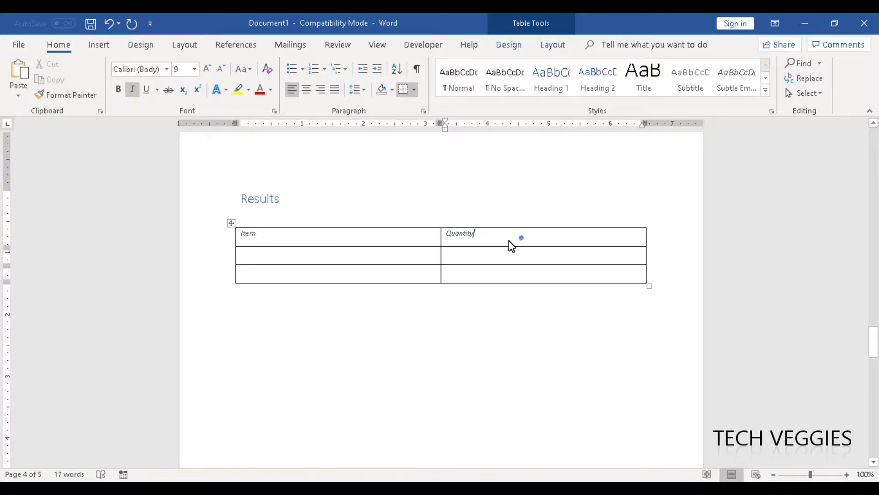
pyautogui.moveTo(520, 239); pyautogui.dragTo(356, 243)
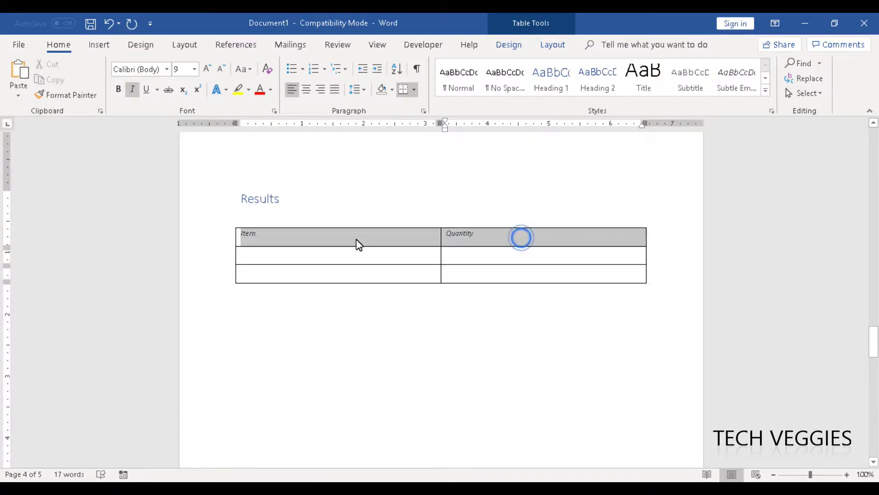
pyautogui.click(460, 78)
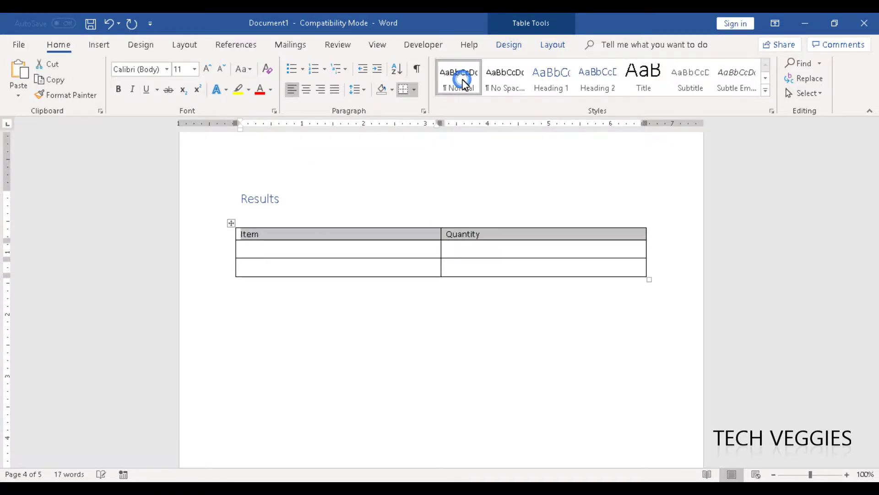
pyautogui.click(407, 249)
pyautogui.click(265, 222)
pyautogui.press('Return')
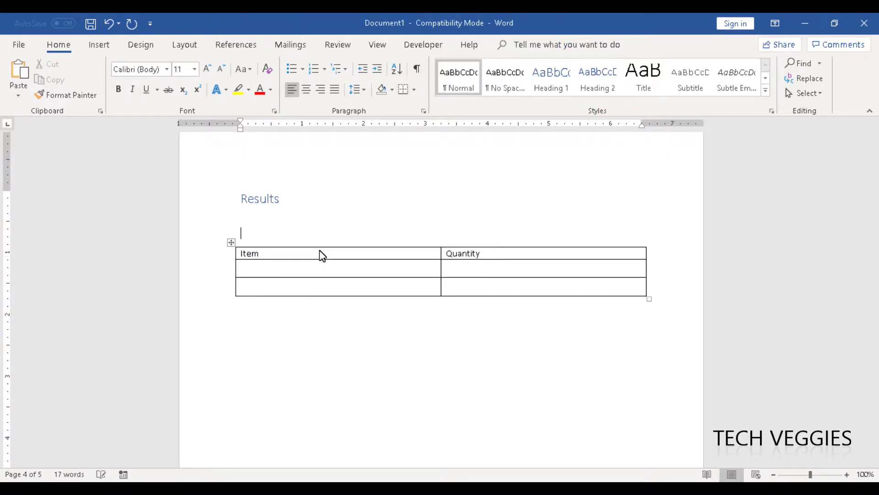
# Type the label 'Table 1 - Items' above the table, followed by a new empty line
pyautogui.write('Table 1 - Items')
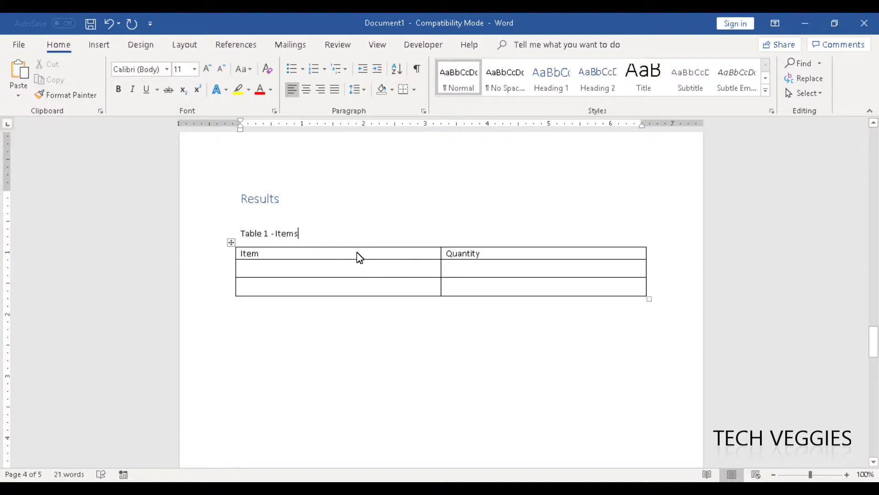
pyautogui.press('Return')
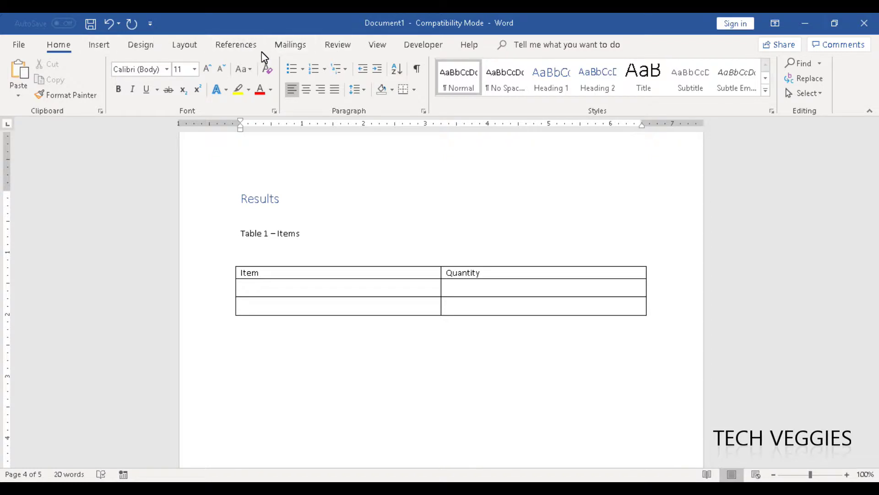
# Set the caption label to Table in the Insert Caption dialog
pyautogui.click(240, 46)
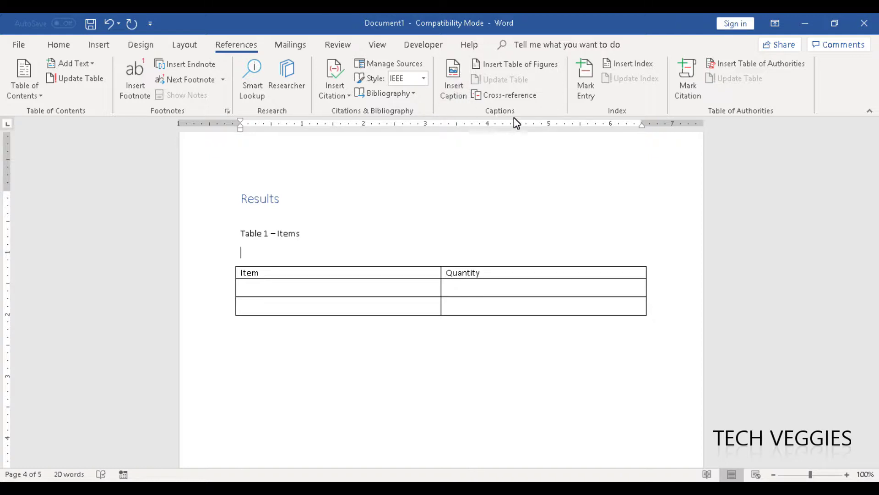
pyautogui.click(458, 94)
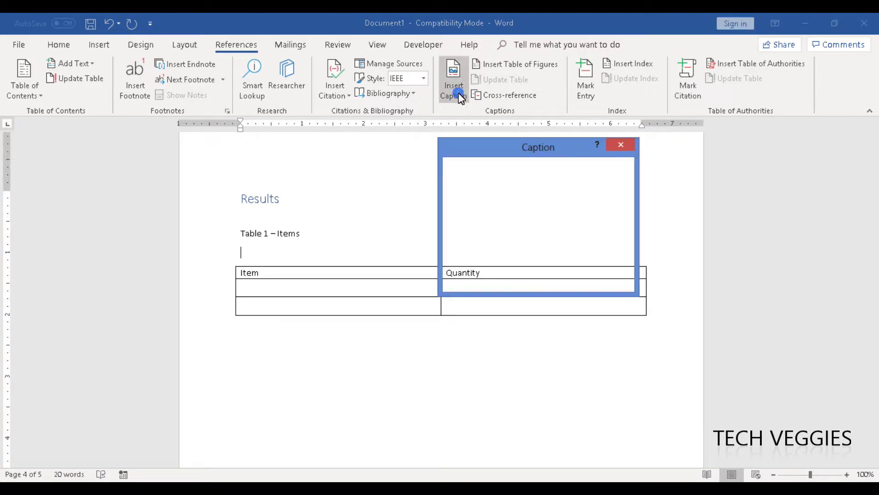
pyautogui.moveTo(543, 158); pyautogui.dragTo(672, 141)
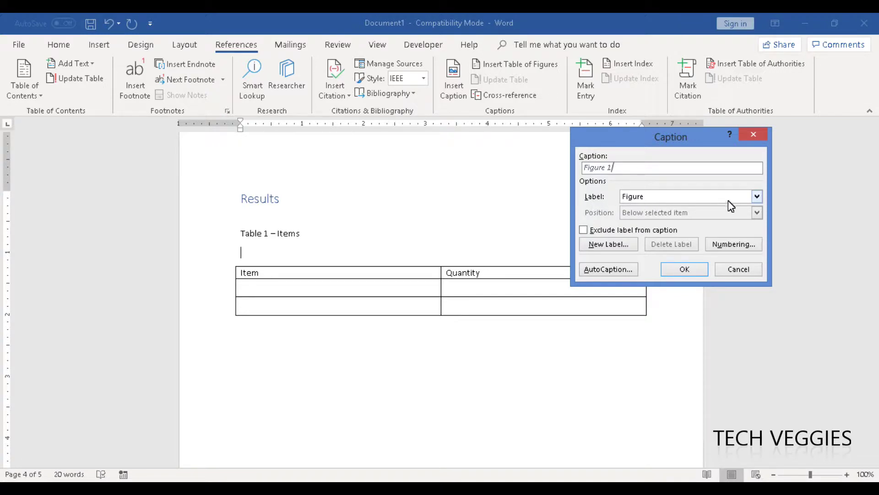
pyautogui.click(758, 199)
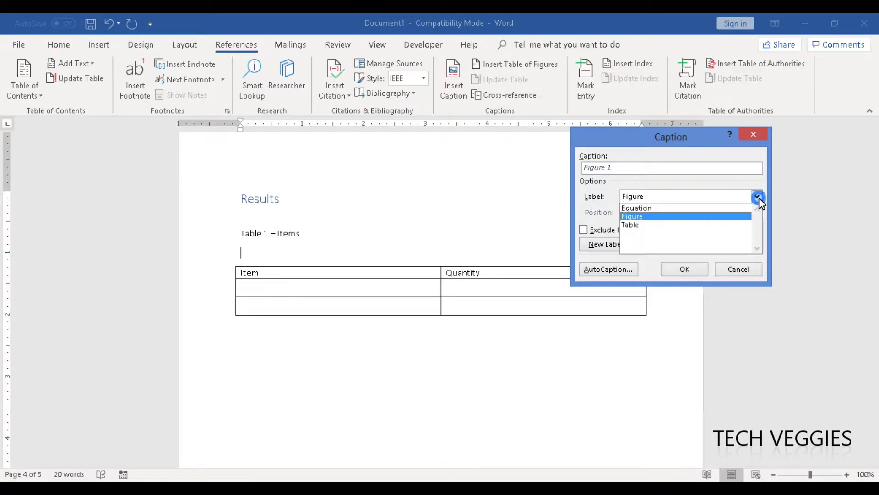
pyautogui.click(667, 227)
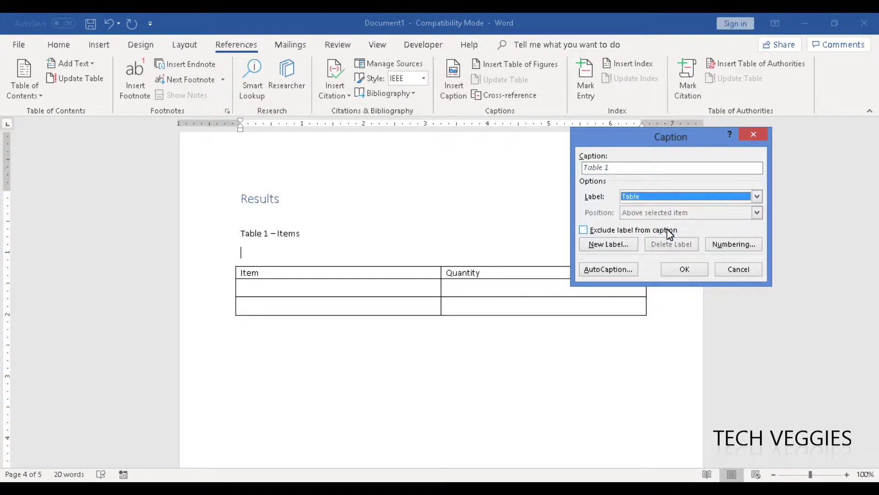
pyautogui.click(608, 244)
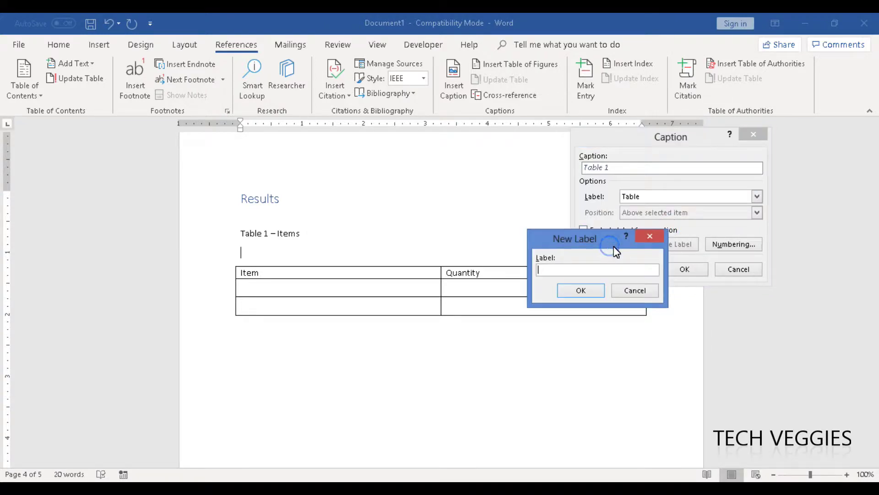
pyautogui.click(649, 239)
pyautogui.click(757, 196)
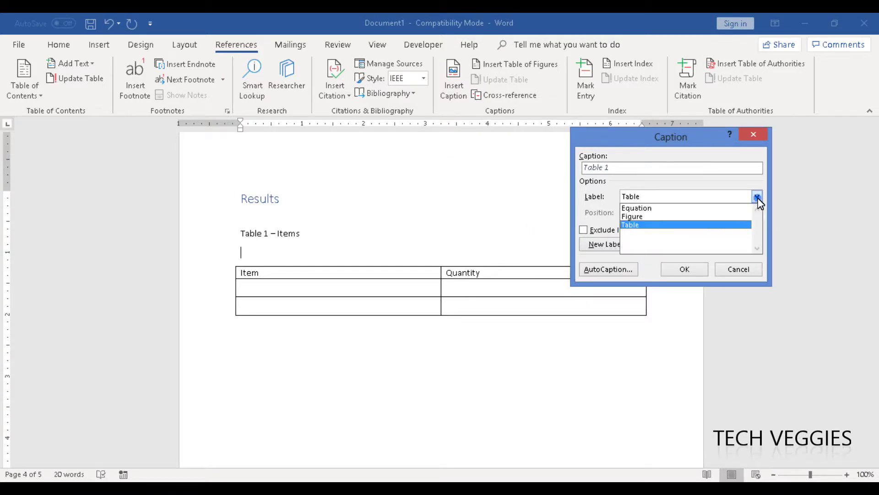
pyautogui.click(592, 202)
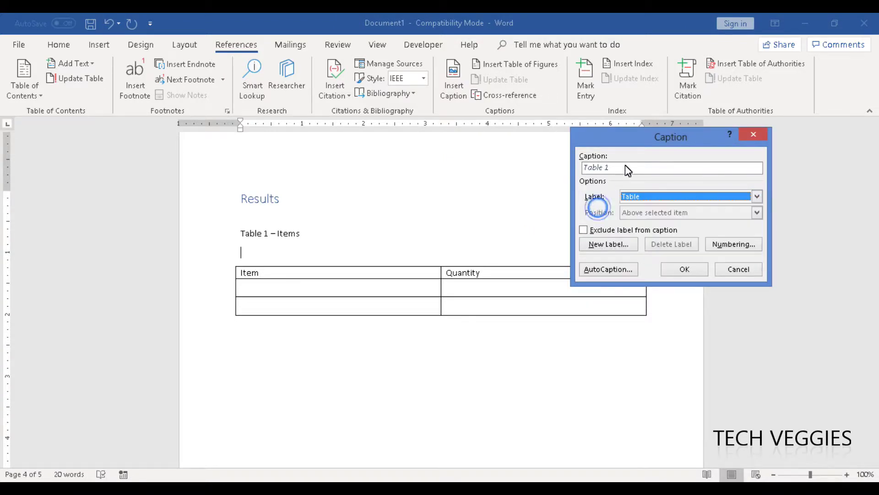
# Complete and insert the caption 'Table 1 - Items', then select the old plain label line
pyautogui.click(633, 169)
pyautogui.write('- ')
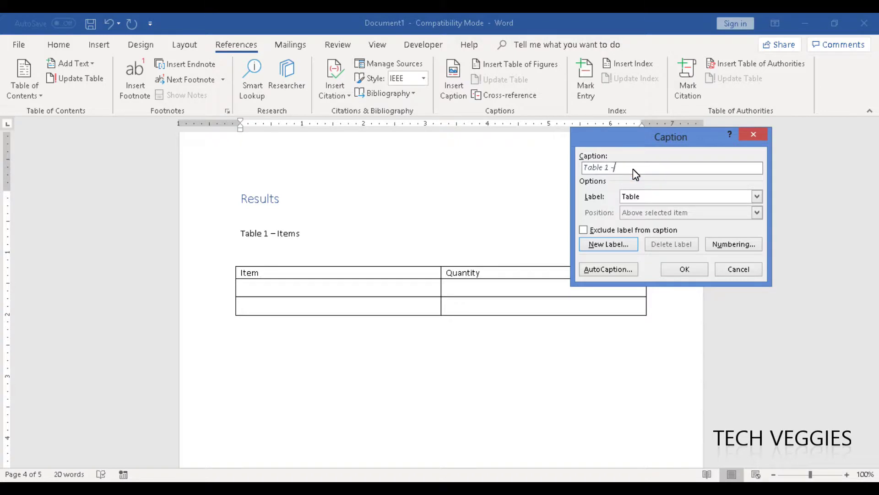
pyautogui.write('Items')
pyautogui.click(684, 270)
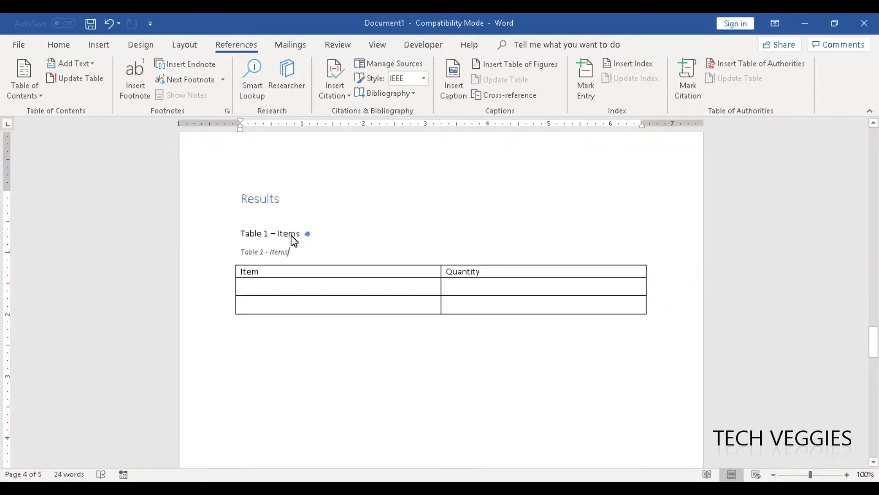
pyautogui.moveTo(305, 235); pyautogui.dragTo(240, 241)
# Delete the hand-typed 'Table 1 – Items' line and put the cursor below the table
pyautogui.press('Delete')
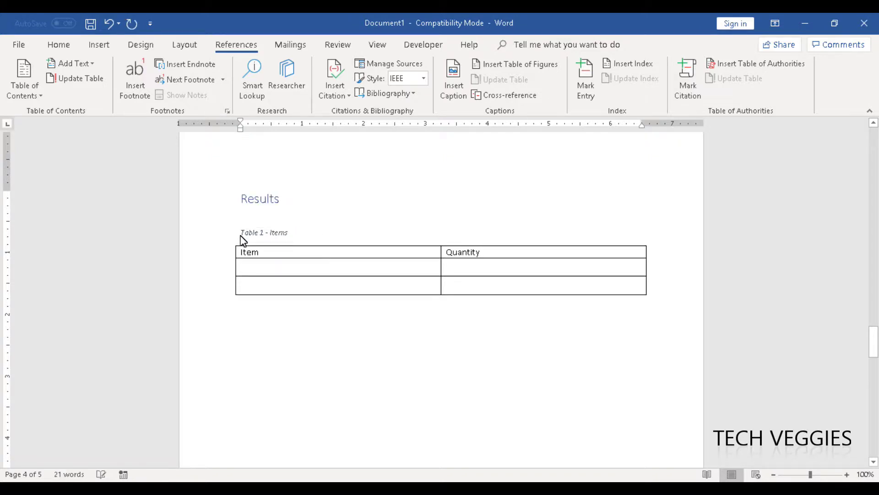
pyautogui.click(348, 360)
pyautogui.scroll(-3, 348, 361)
pyautogui.scroll(5, 348, 360)
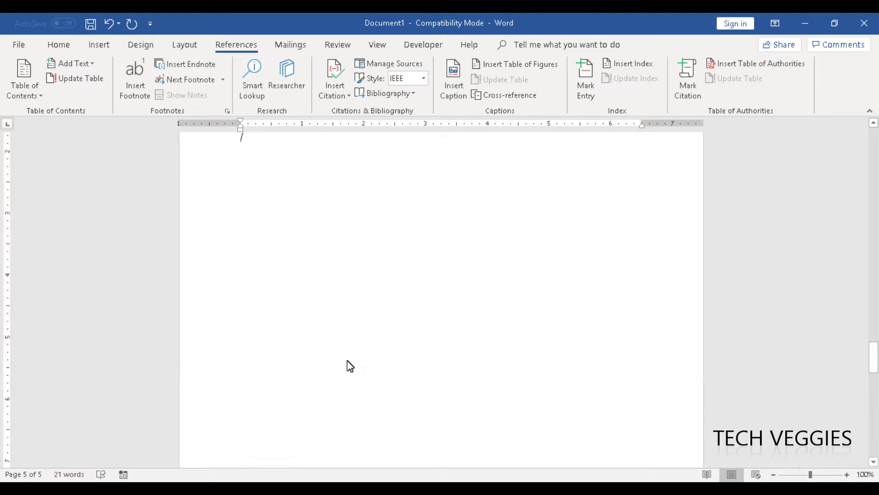
pyautogui.press('Up')
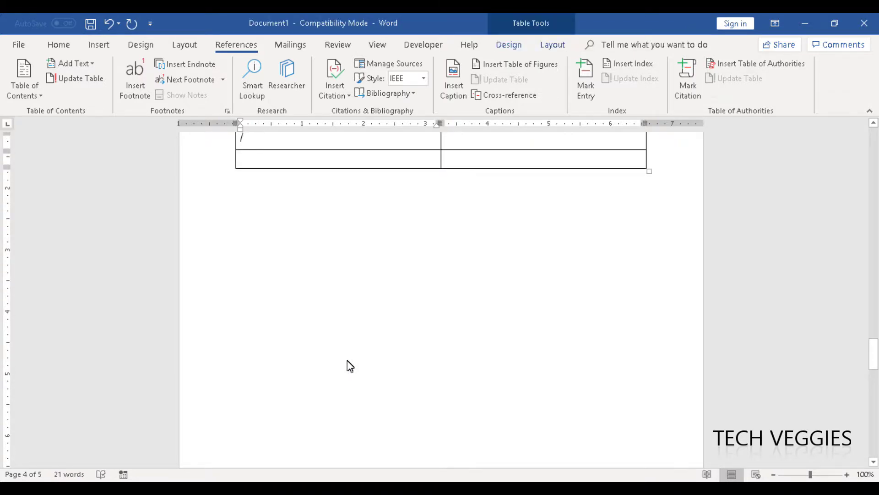
pyautogui.press('Down')
pyautogui.press('Down')
pyautogui.press('Up')
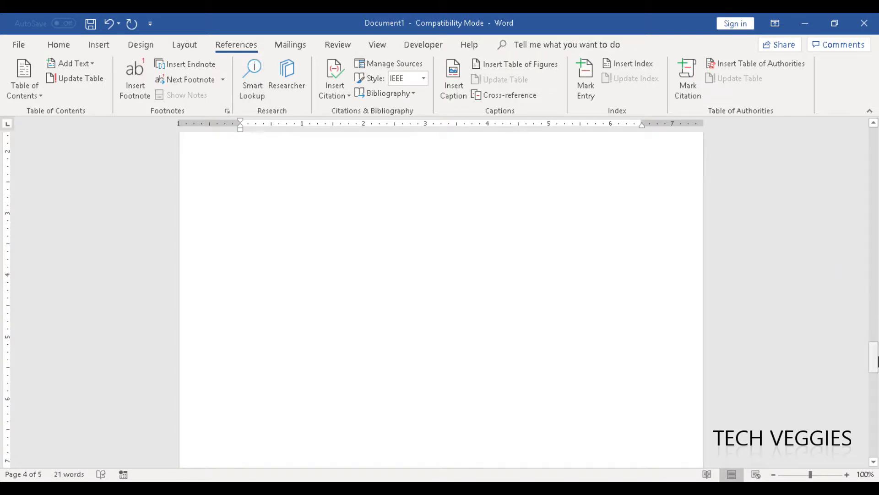
pyautogui.moveTo(875, 355)
pyautogui.mouseDown()
pyautogui.moveTo(875, 330)
pyautogui.moveTo(874, 357)
pyautogui.mouseUp()
pyautogui.click(260, 297)
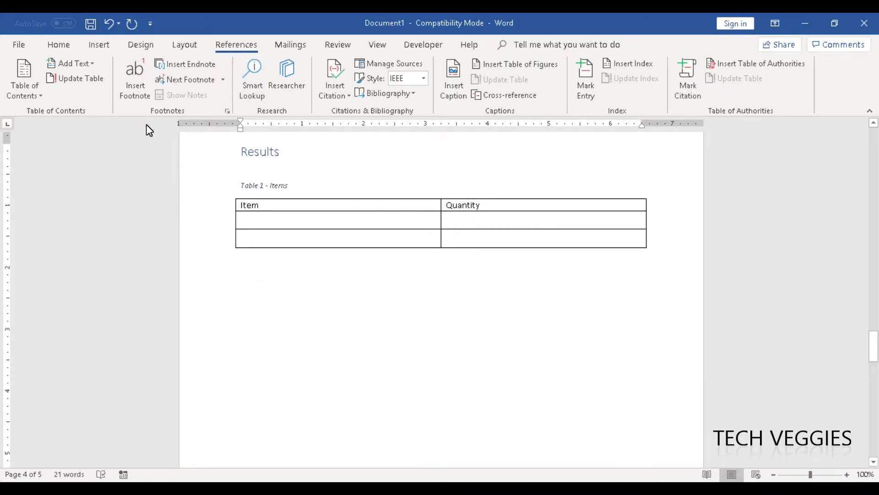
pyautogui.click(99, 46)
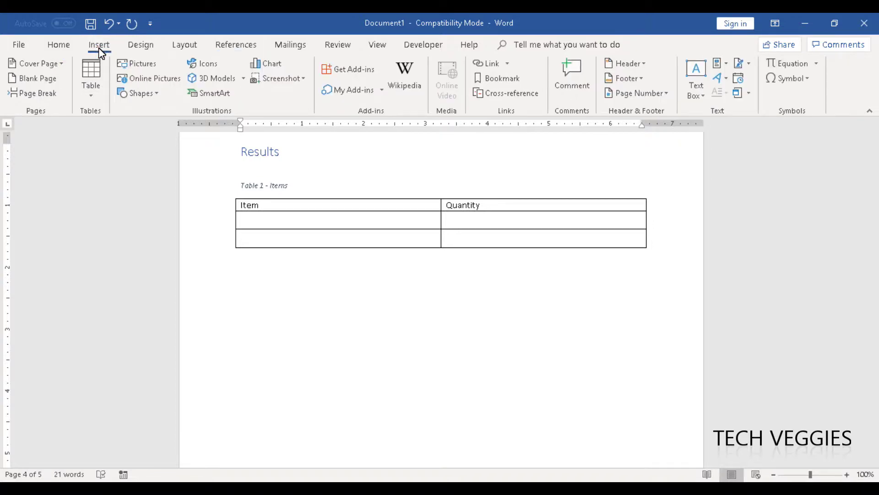
# Draw an oval shape from the Shapes gallery below the Item and Quantity table
pyautogui.click(155, 94)
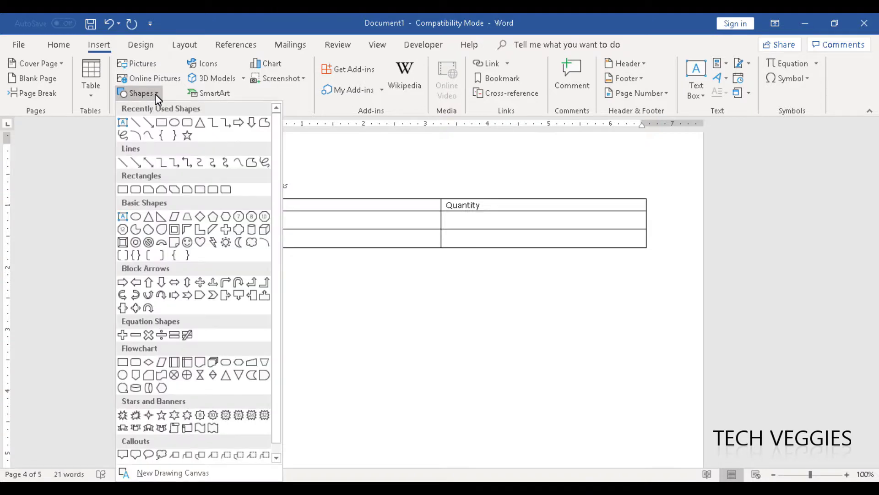
pyautogui.click(176, 123)
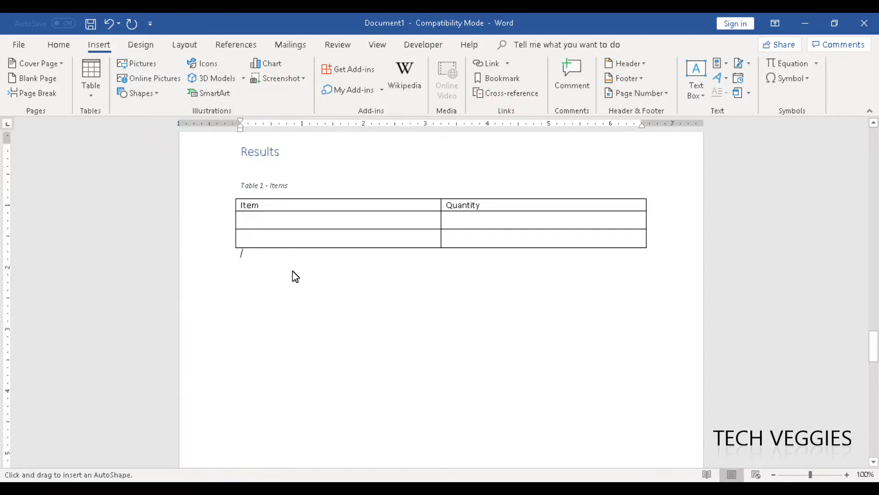
pyautogui.click(379, 391)
pyautogui.moveTo(289, 381)
pyautogui.mouseDown()
pyautogui.moveTo(237, 299)
pyautogui.moveTo(264, 336)
pyautogui.mouseUp()
pyautogui.click(244, 311)
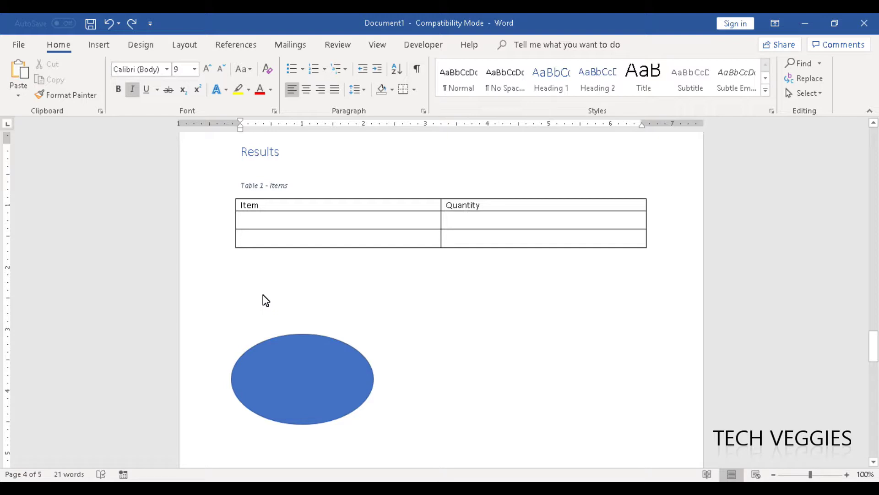
# Type 'Chart 1' on a new line below the table and apply the Normal style
pyautogui.write('Cha')
pyautogui.press('BackSpace')
pyautogui.press('BackSpace')
pyautogui.press('BackSpace')
pyautogui.press('Return')
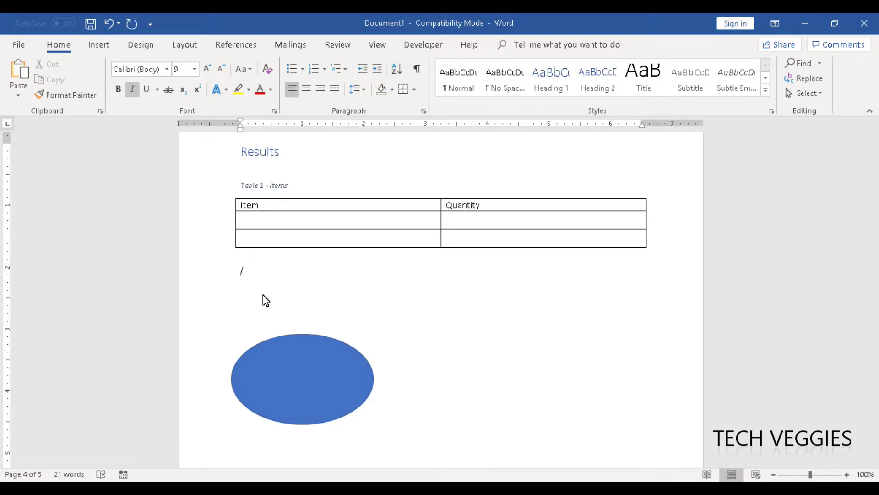
pyautogui.write('Chart 1 -')
pyautogui.moveTo(298, 289); pyautogui.dragTo(236, 288)
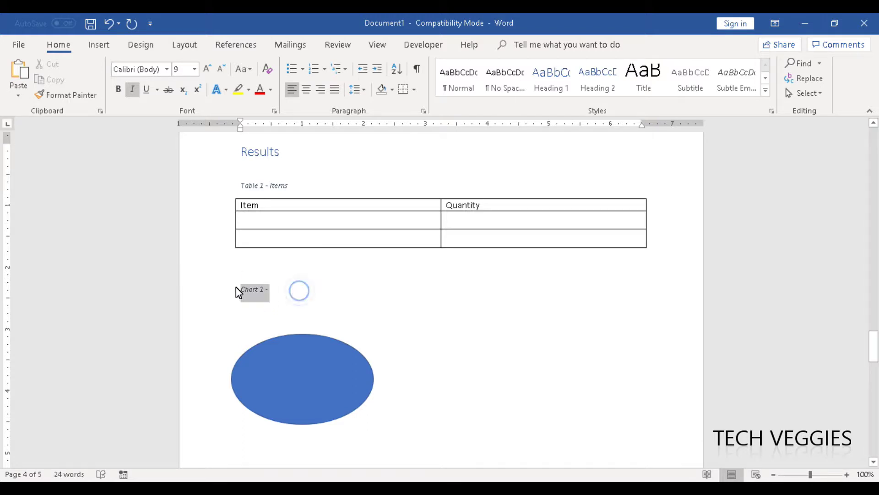
pyautogui.click(472, 85)
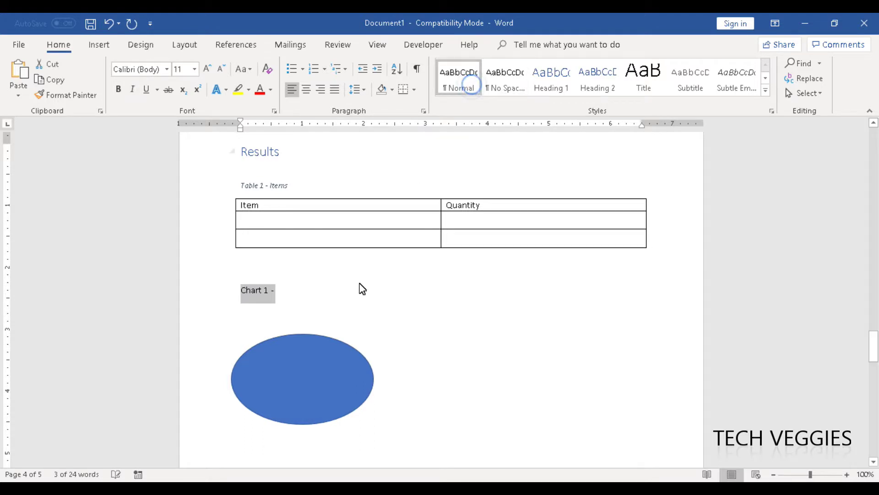
pyautogui.click(309, 294)
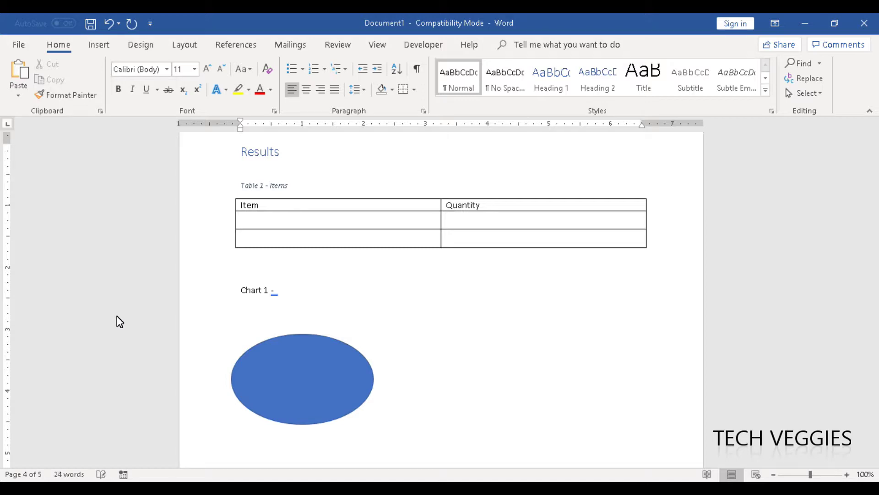
# Complete the title as 'Chart 1 - Chart Showing Quantity', fix the dash spacing, and add a line
pyautogui.write('Chart Showing Quantity')
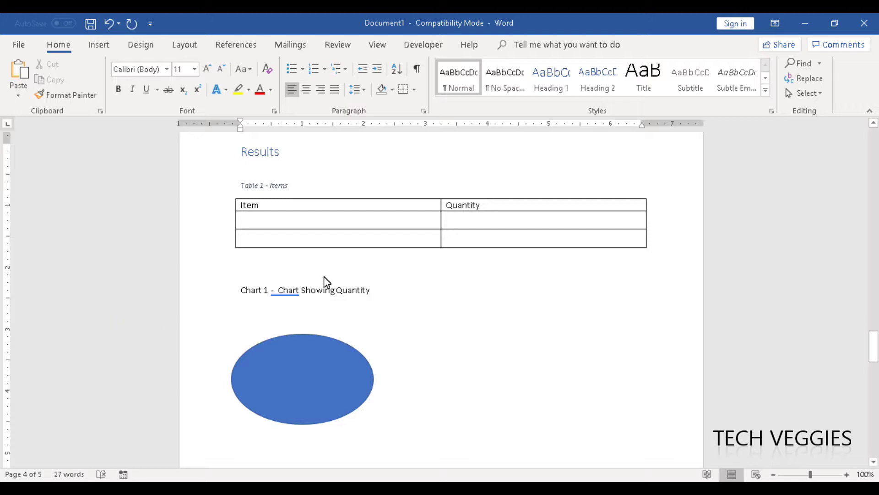
pyautogui.click(280, 292)
pyautogui.press('BackSpace')
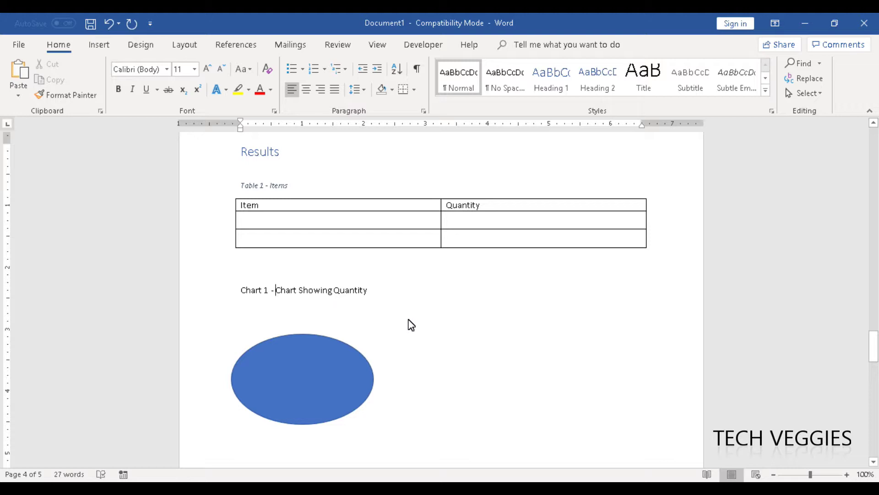
pyautogui.click(314, 345)
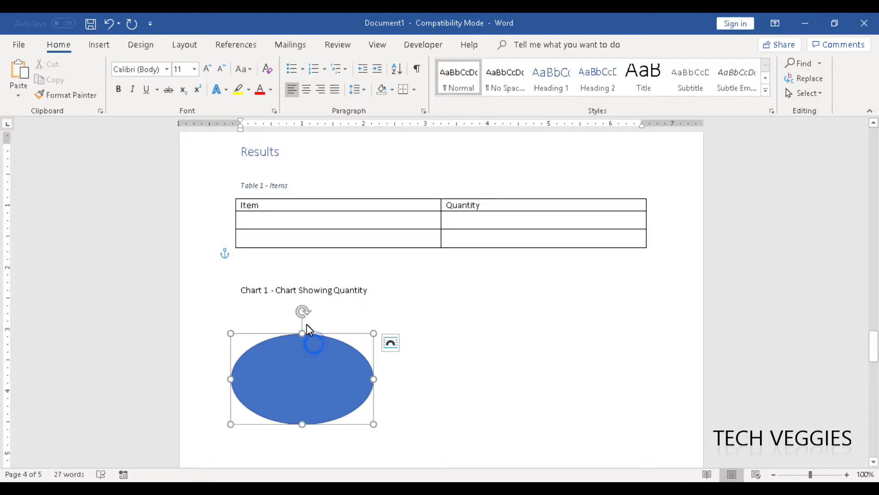
pyautogui.click(281, 323)
pyautogui.click(397, 294)
pyautogui.press('Return')
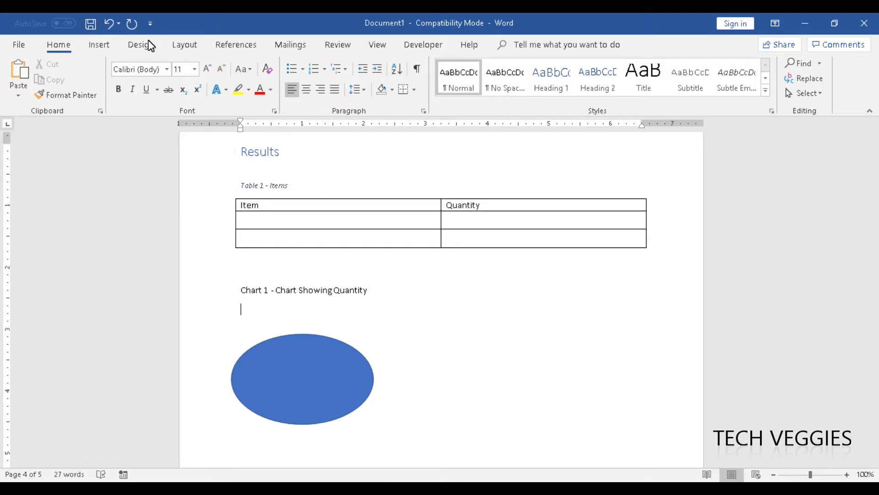
# Insert a Figure caption reading 'Figure 1 - Chart Showing Quantity' above the oval
pyautogui.click(244, 44)
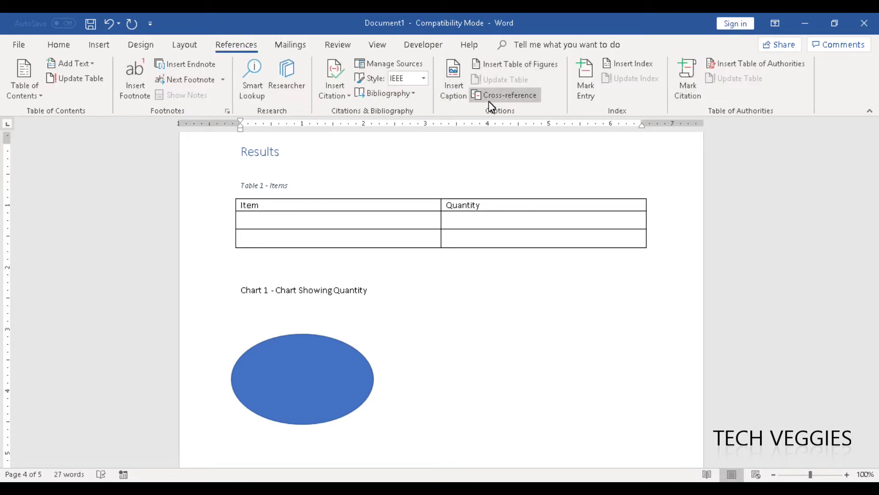
pyautogui.click(450, 91)
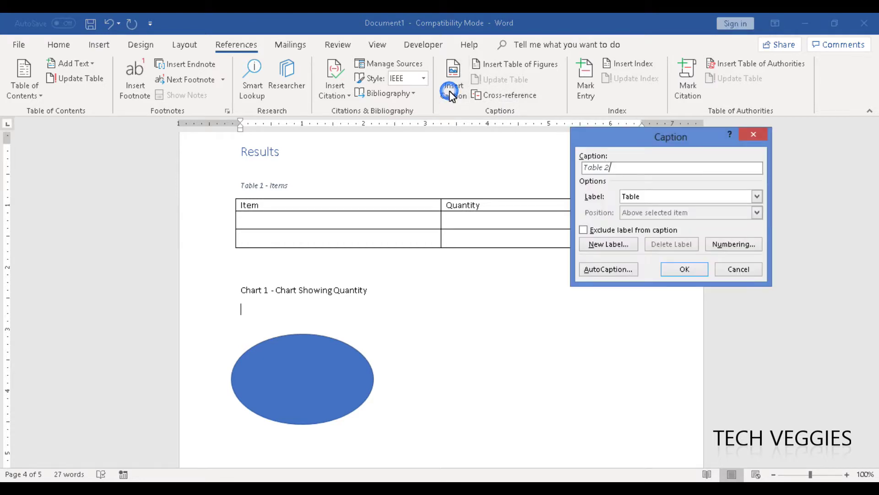
pyautogui.click(669, 202)
pyautogui.click(670, 214)
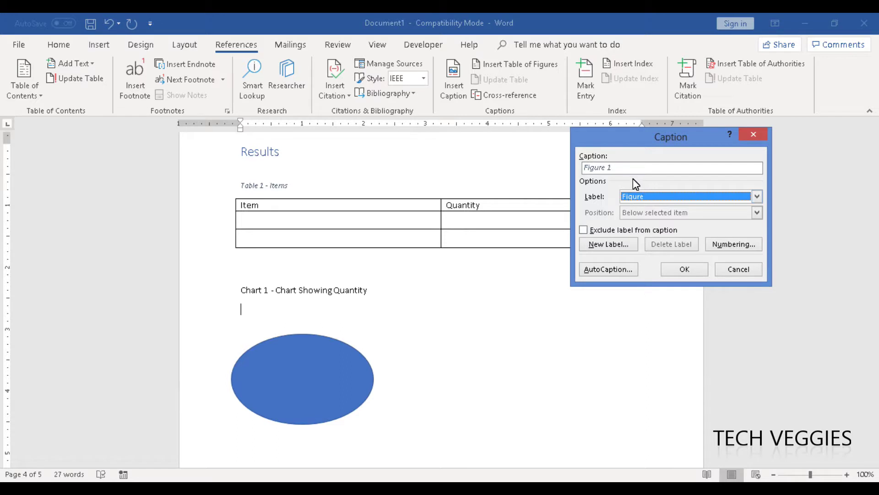
pyautogui.click(627, 168)
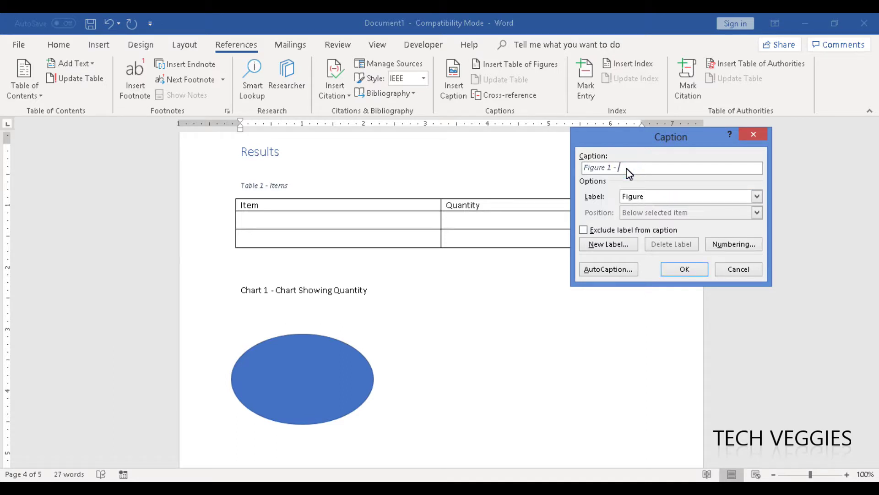
pyautogui.write('- Chart Showing Quantity')
pyautogui.click(691, 271)
# Delete the old typed Chart 1 title line and scroll back to the contents page
pyautogui.tripleClick(387, 295)
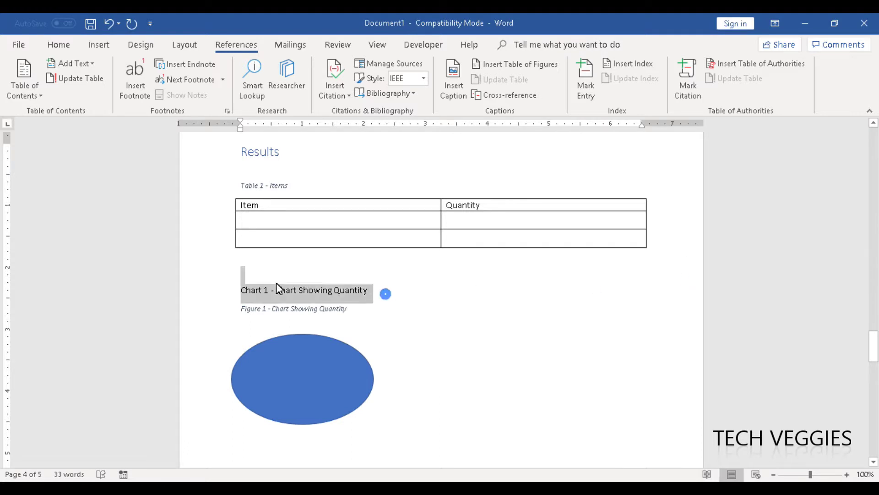
pyautogui.press('Delete')
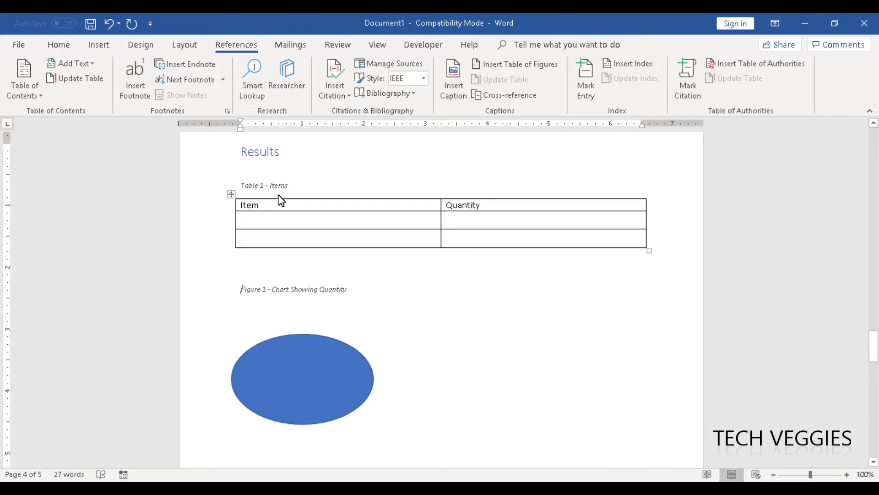
pyautogui.moveTo(873, 356); pyautogui.dragTo(872, 149)
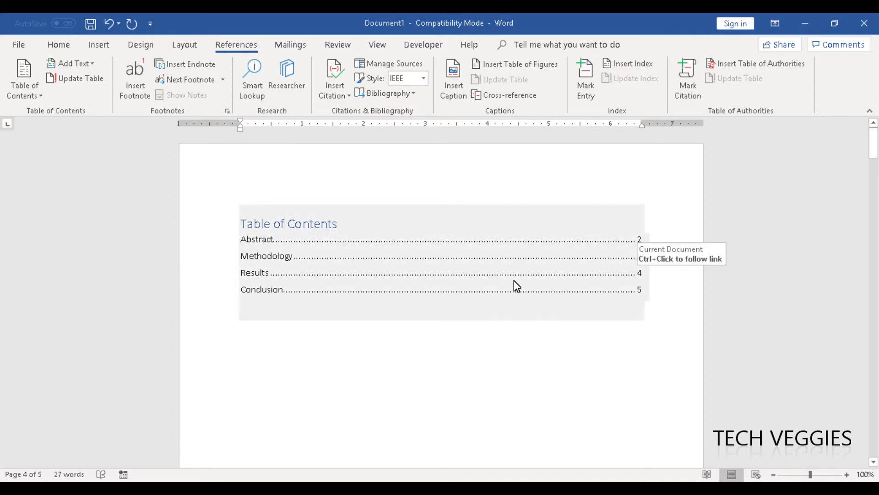
# Place the cursor on the empty line below the Conclusion entry in the page 1 contents
pyautogui.click(514, 279)
pyautogui.click(532, 323)
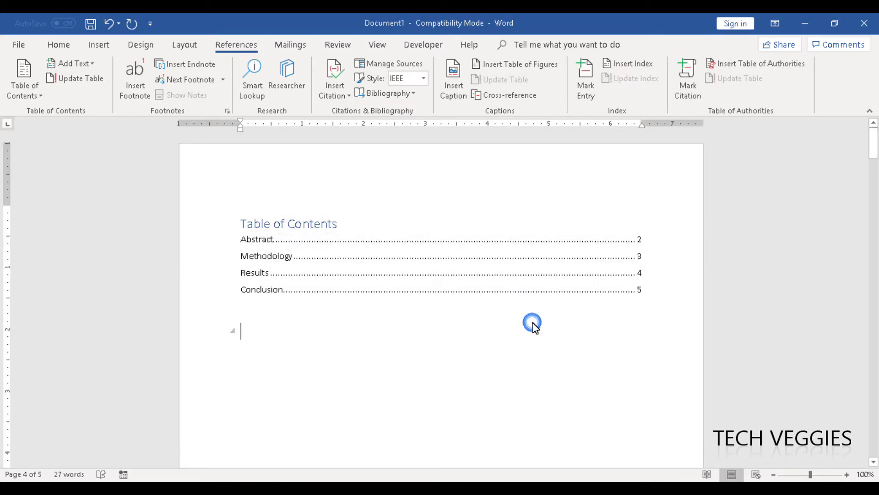
pyautogui.click(434, 312)
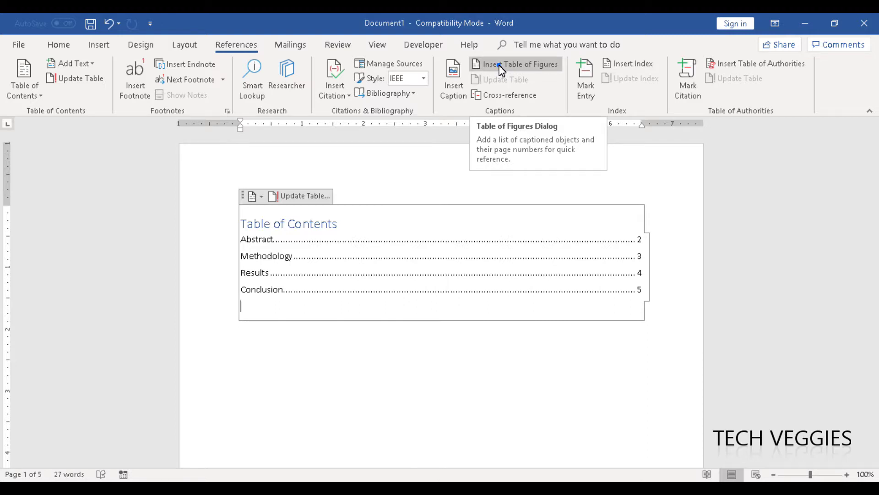
# Insert a Figure-label table of figures with no tab leader, listing 'Figure 1 - Chart Showing Quantity'
pyautogui.click(502, 69)
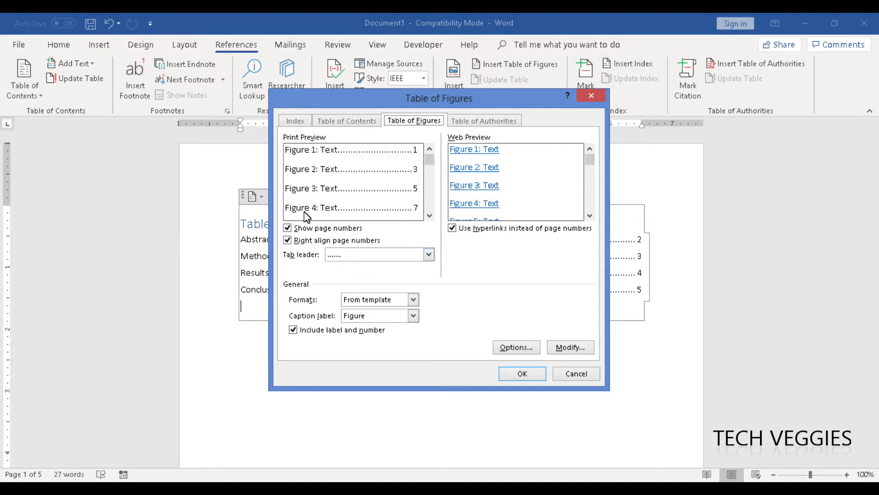
pyautogui.click(430, 256)
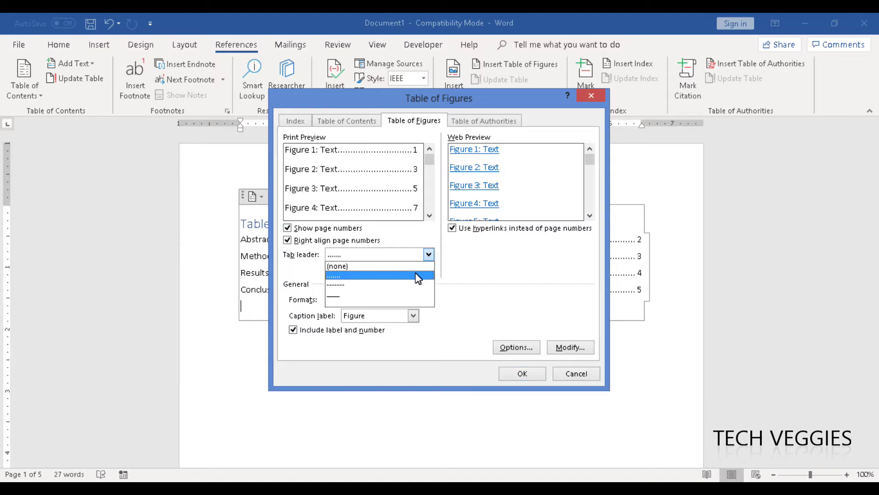
pyautogui.click(395, 266)
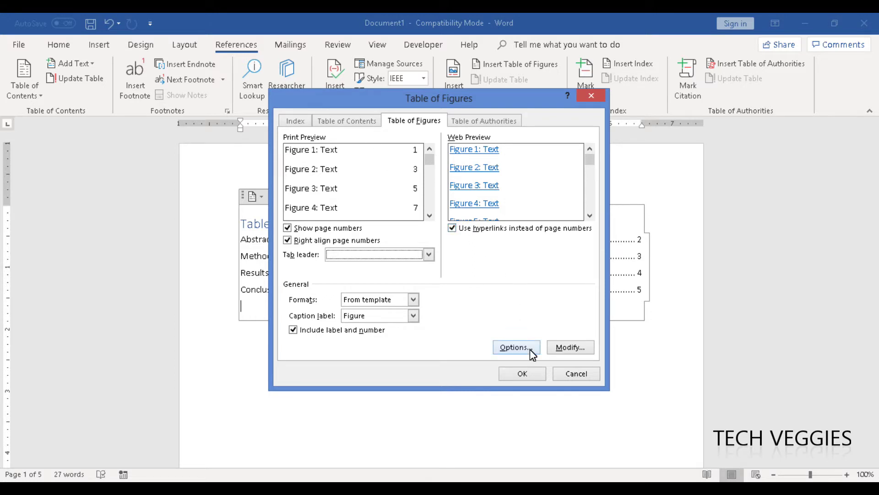
pyautogui.click(523, 373)
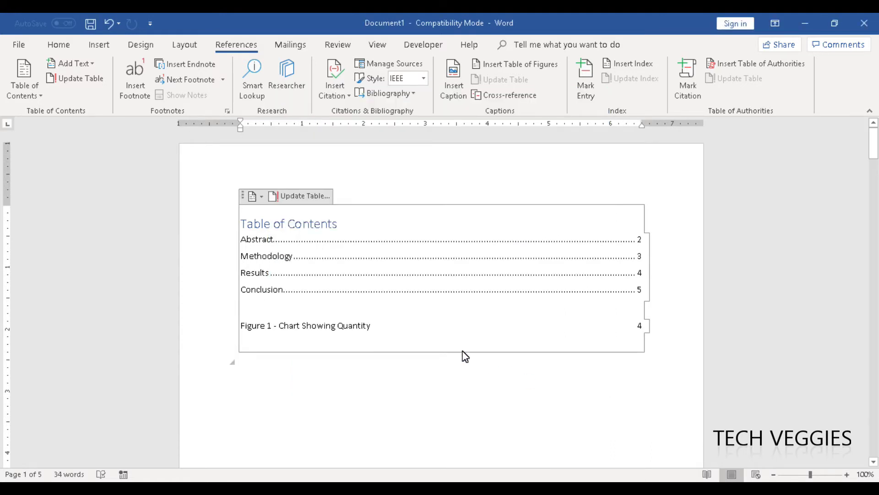
pyautogui.click(875, 155)
pyautogui.moveTo(875, 155); pyautogui.dragTo(866, 344)
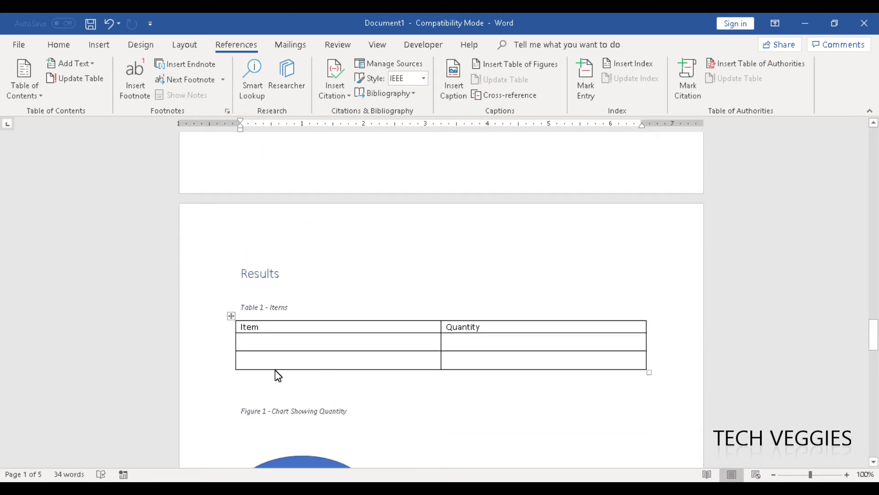
pyautogui.click(271, 311)
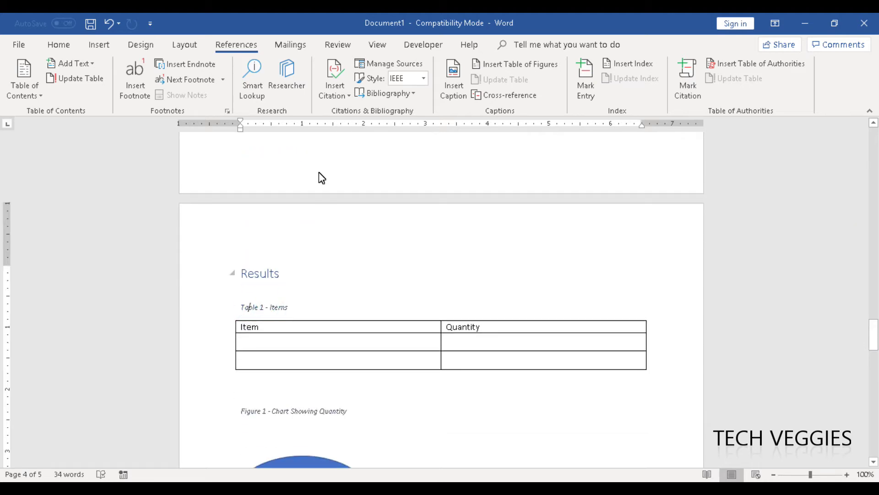
pyautogui.click(521, 67)
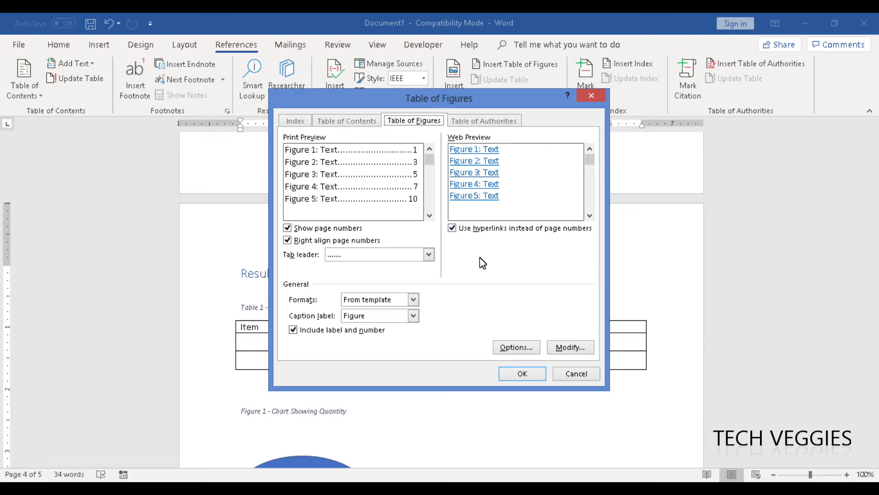
pyautogui.click(426, 257)
pyautogui.click(356, 267)
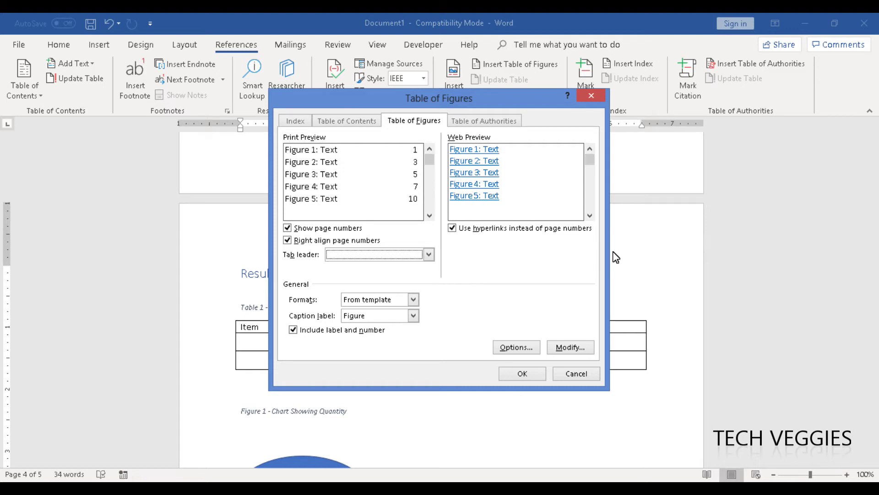
pyautogui.click(413, 315)
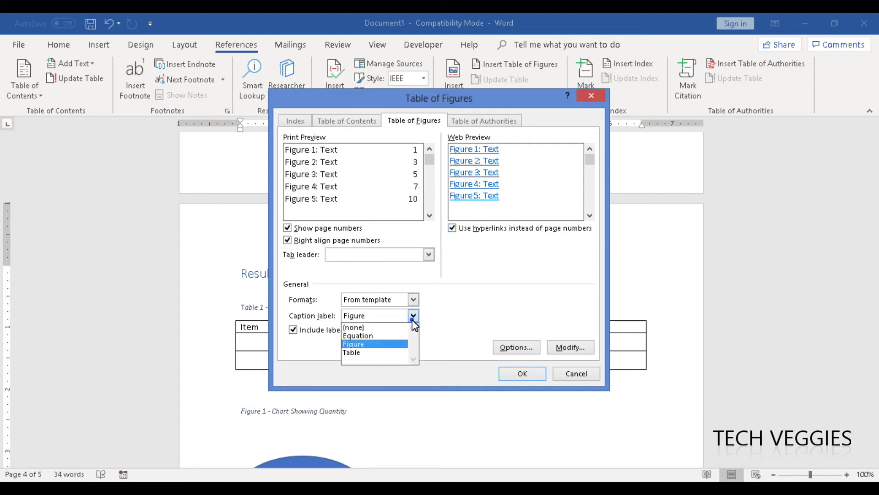
pyautogui.click(387, 352)
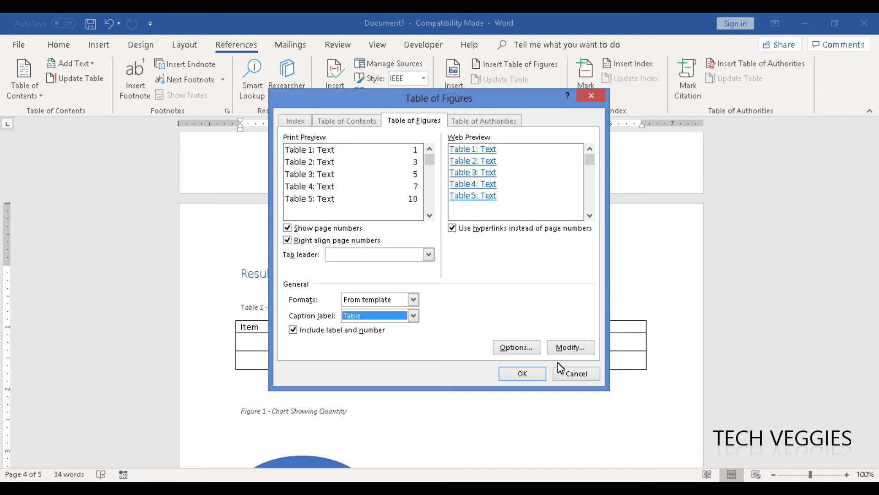
pyautogui.moveTo(394, 106); pyautogui.dragTo(607, 139)
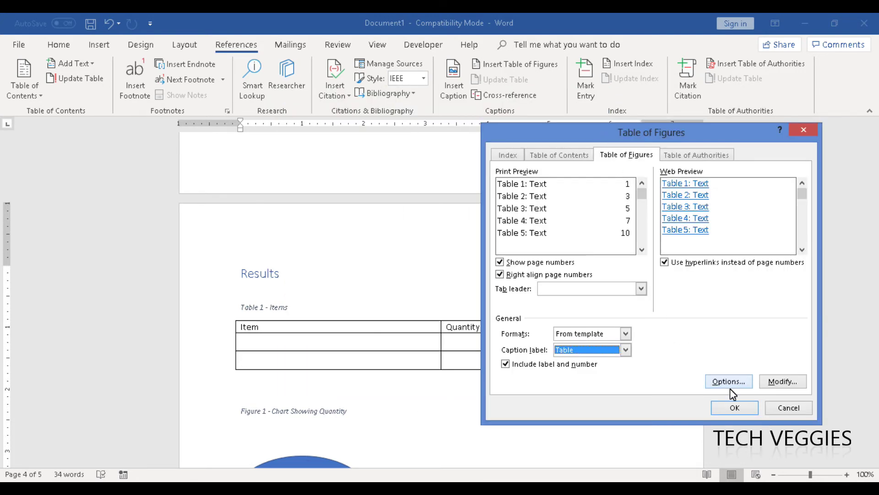
pyautogui.click(733, 406)
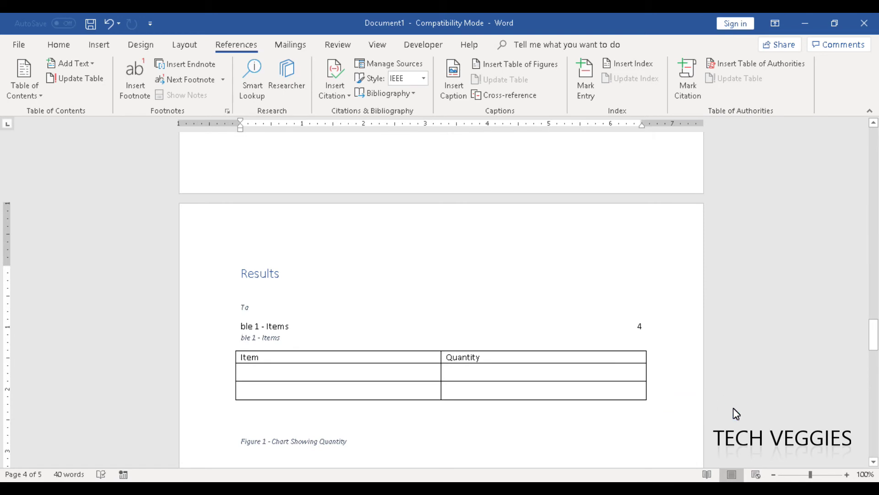
pyautogui.hotkey('ctrl', 'z')
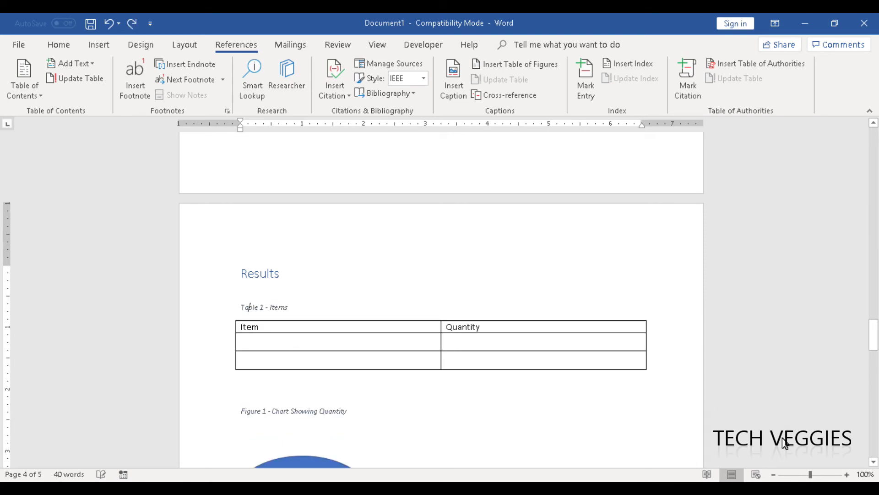
pyautogui.moveTo(874, 335); pyautogui.dragTo(864, 146)
pyautogui.click(560, 315)
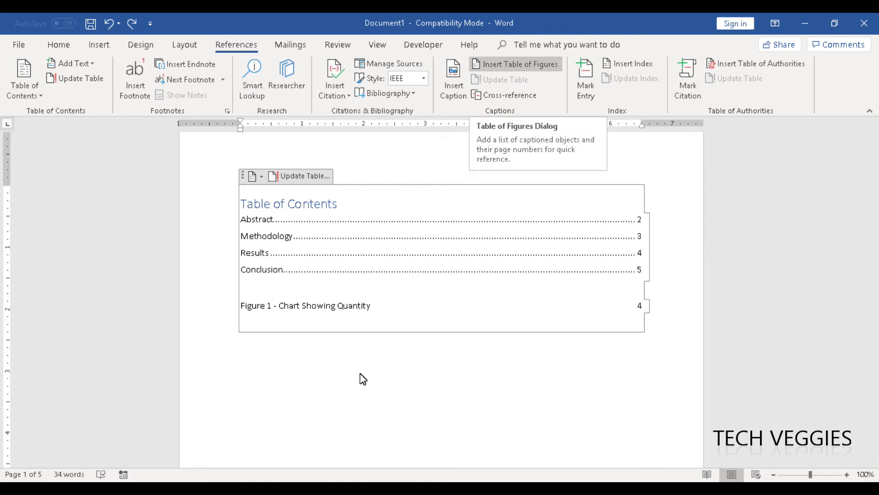
# Insert a table of figures with caption label Table, listing 'Table 1 - Items' on page 4
pyautogui.click(513, 65)
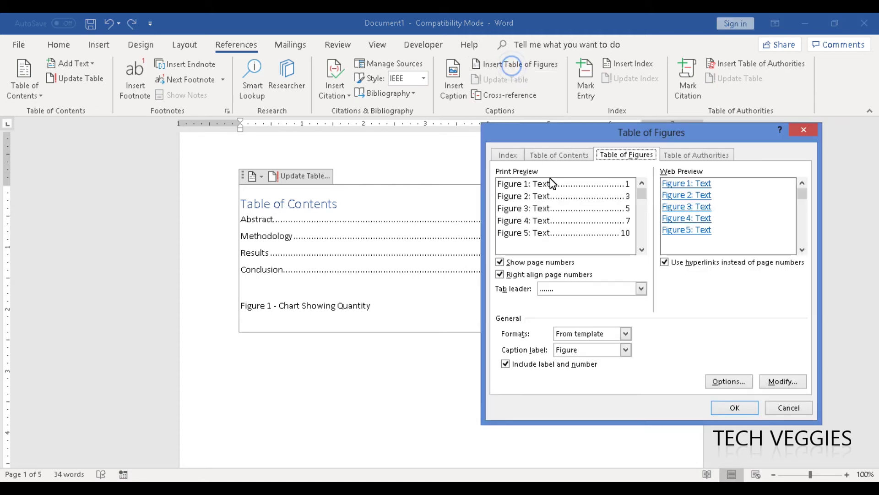
pyautogui.click(625, 349)
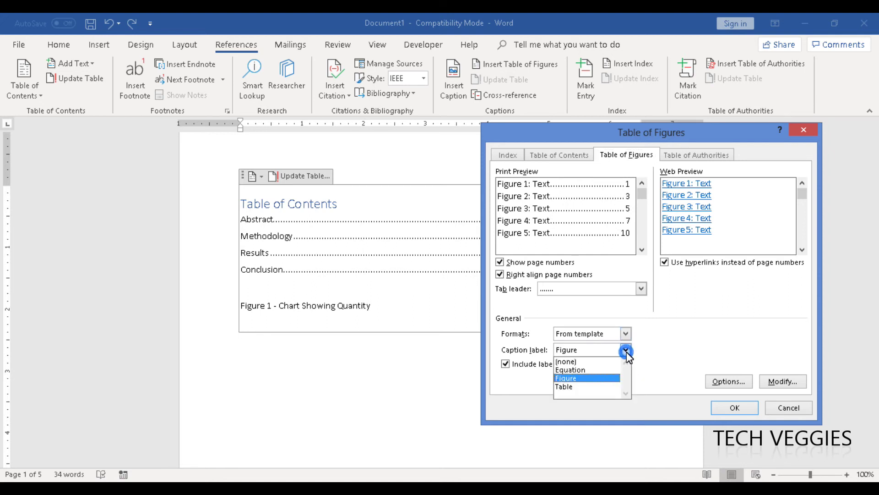
pyautogui.click(589, 387)
pyautogui.click(735, 407)
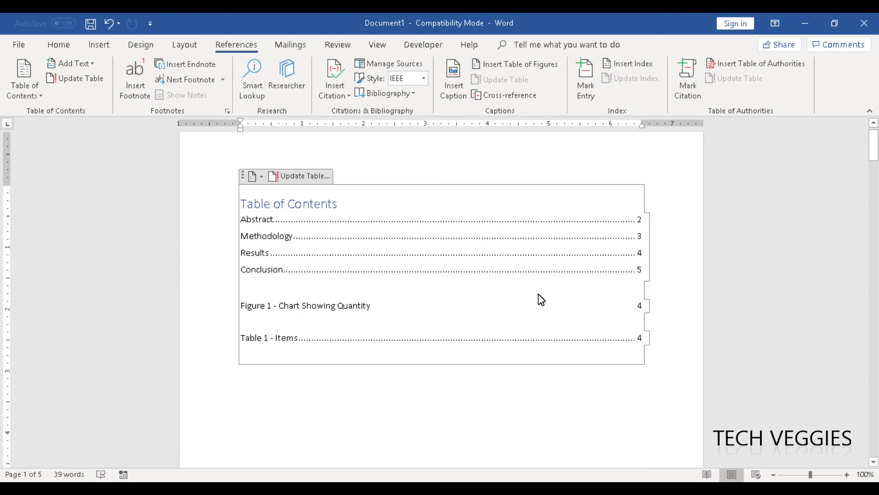
pyautogui.click(260, 262)
pyautogui.click(417, 311)
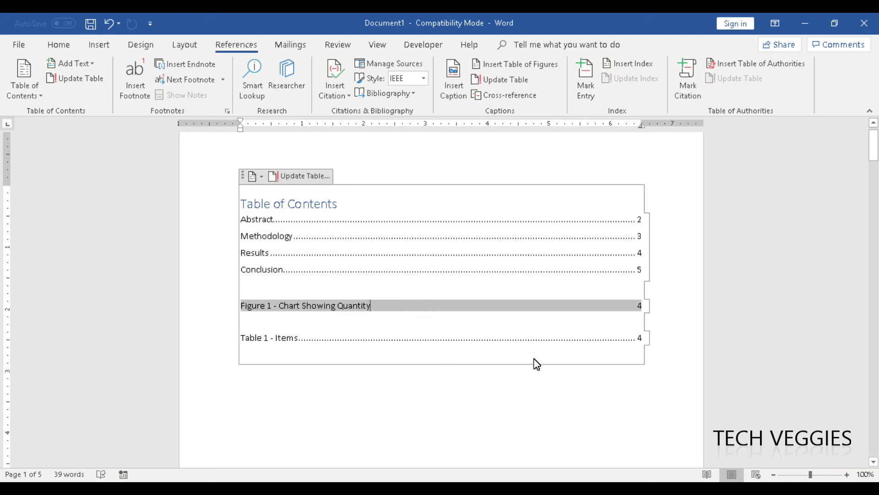
pyautogui.click(583, 404)
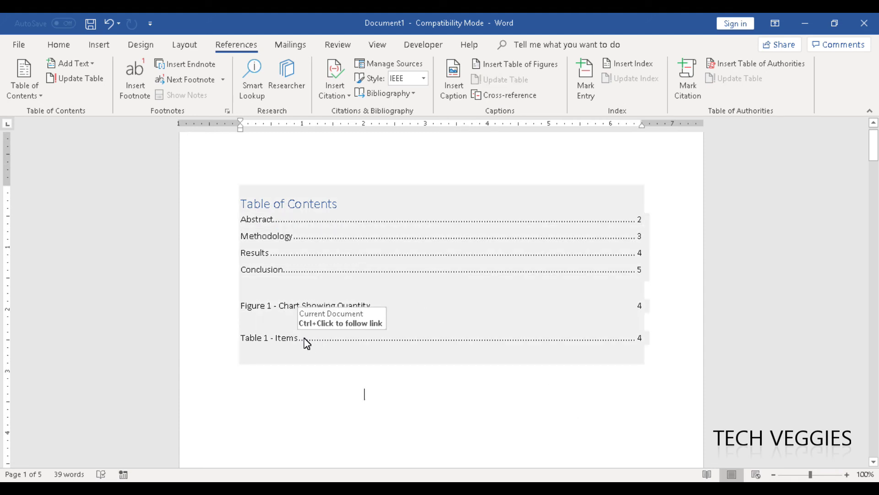
pyautogui.click(251, 304)
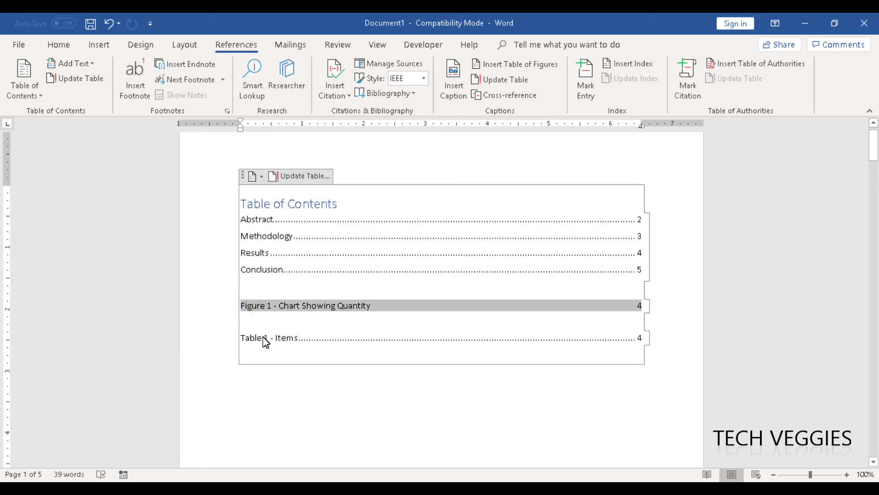
pyautogui.click(263, 337)
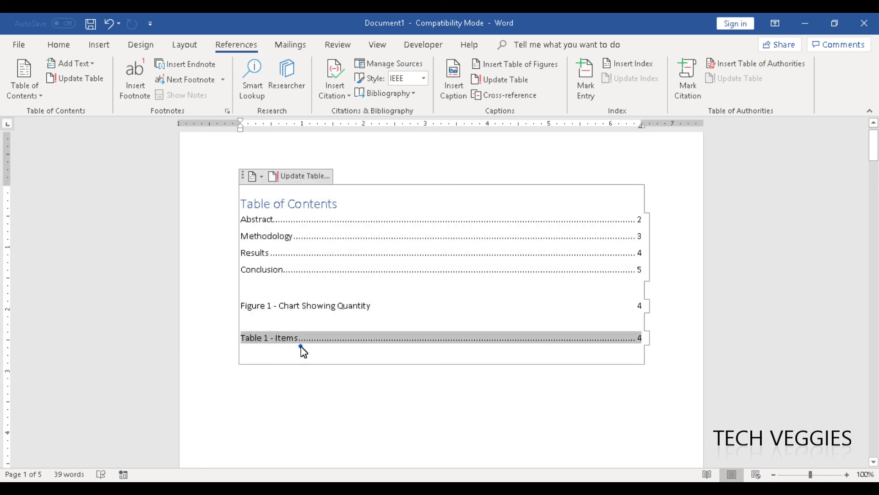
pyautogui.click(301, 348)
pyautogui.click(302, 357)
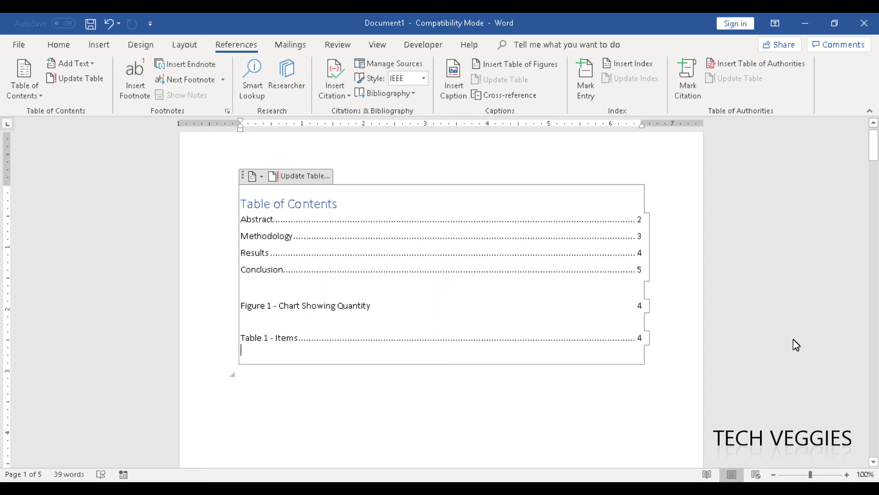
pyautogui.click(873, 154)
pyautogui.moveTo(873, 153); pyautogui.dragTo(877, 136)
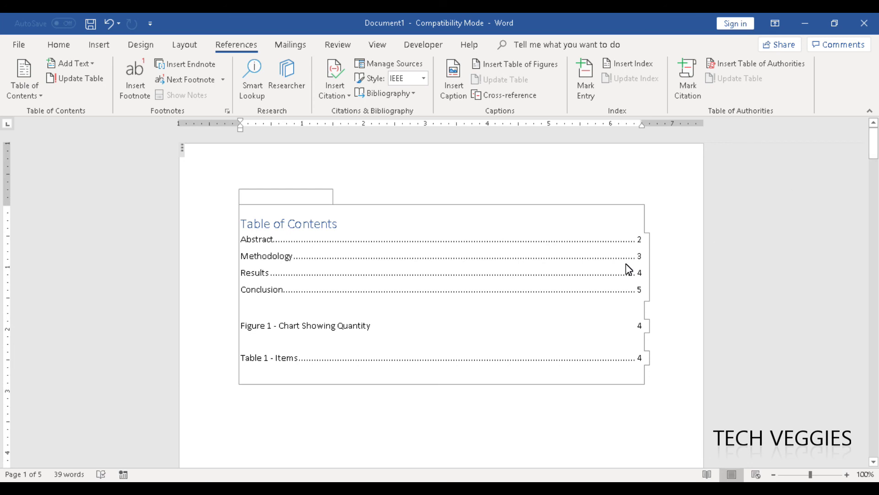